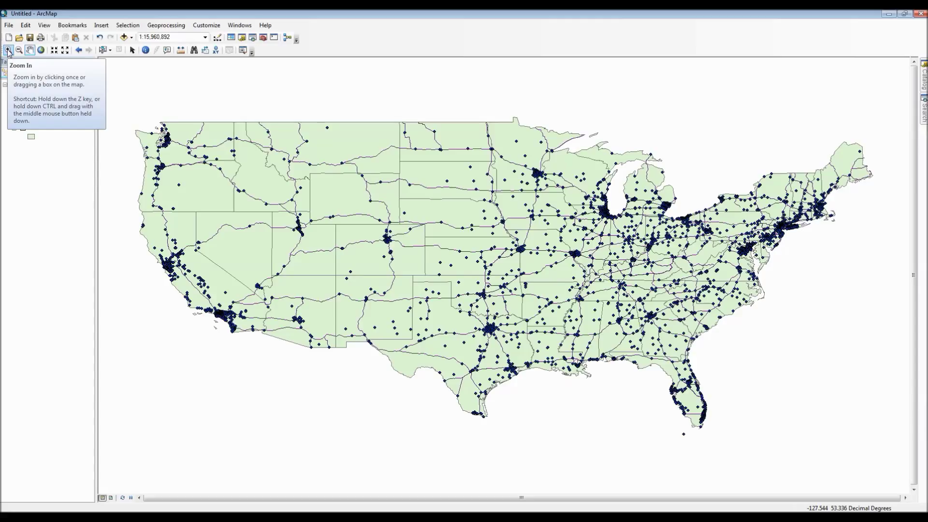
Step: Zoom in on Florida, then back out slightly to view the Southeast at 1:5,379,488
{"action": "left_click", "coordinate": [8, 49]}
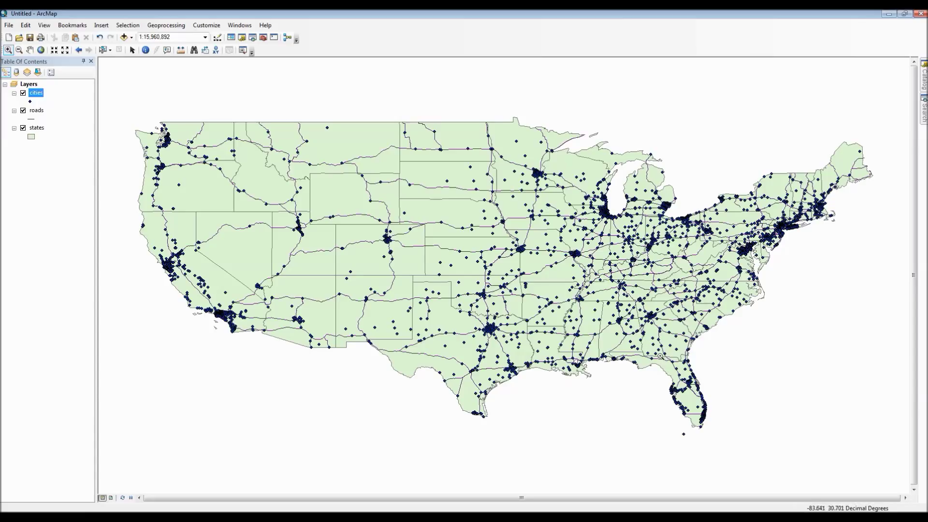
{"action": "left_click_drag", "start_coordinate": [605, 347], "coordinate": [732, 443]}
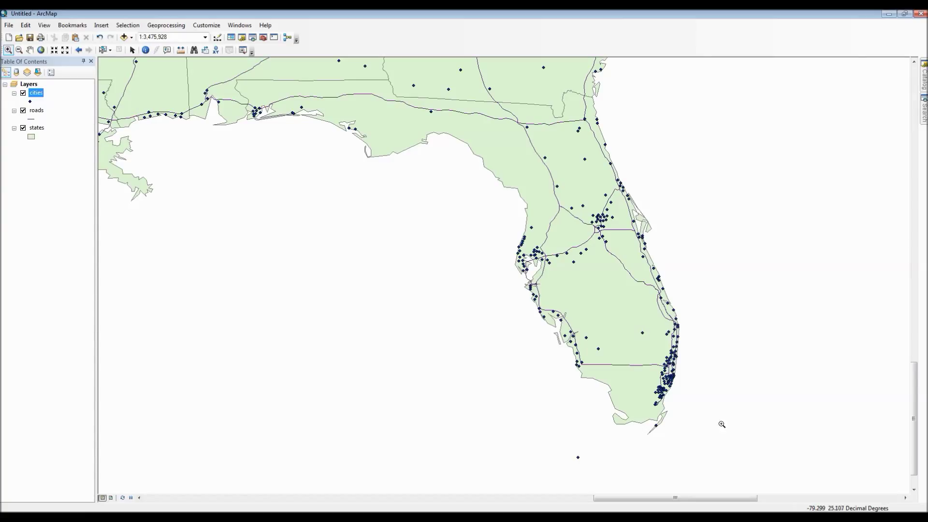
{"action": "left_click", "coordinate": [19, 50]}
{"action": "left_click_drag", "start_coordinate": [223, 74], "coordinate": [748, 477]}
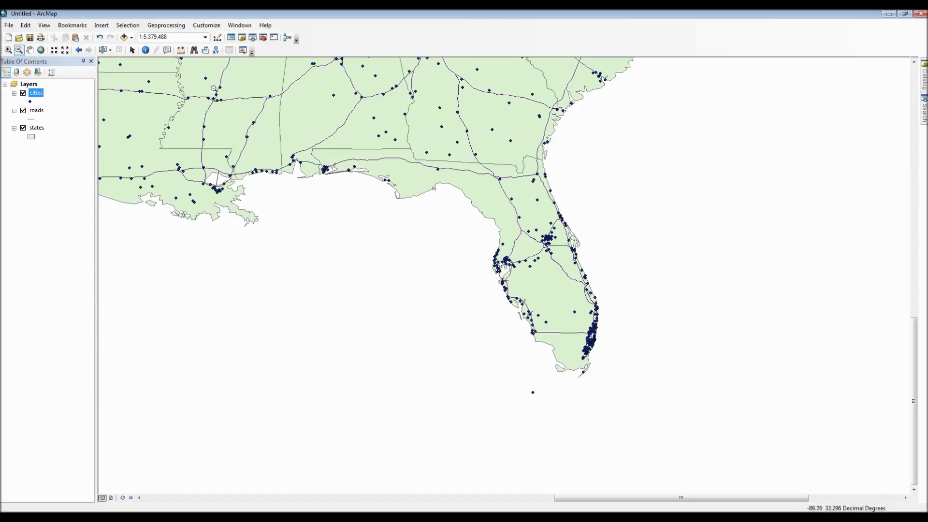
Step: Pan the map until the Great Lakes through New England fill the view
{"action": "left_click", "coordinate": [31, 50]}
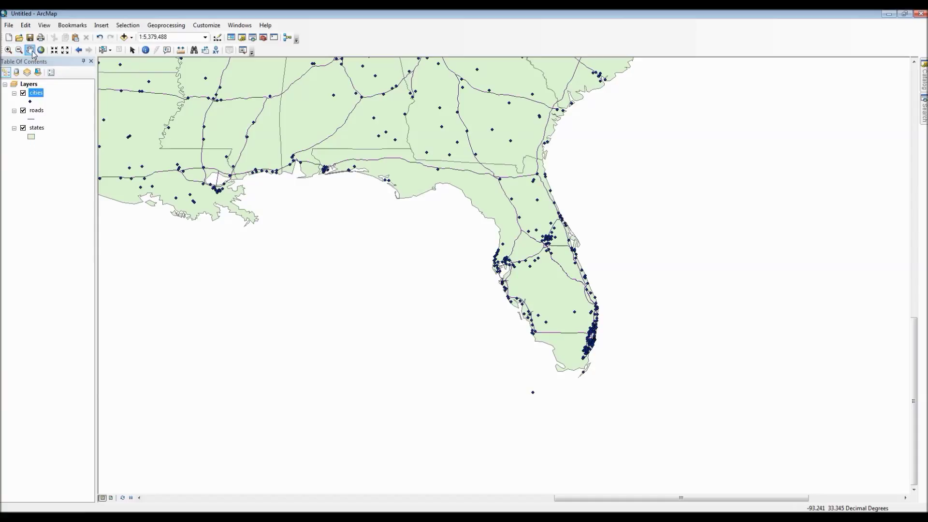
{"action": "left_click_drag", "start_coordinate": [282, 104], "coordinate": [435, 326]}
{"action": "left_click_drag", "start_coordinate": [387, 98], "coordinate": [398, 287]}
{"action": "left_click_drag", "start_coordinate": [710, 268], "coordinate": [361, 299]}
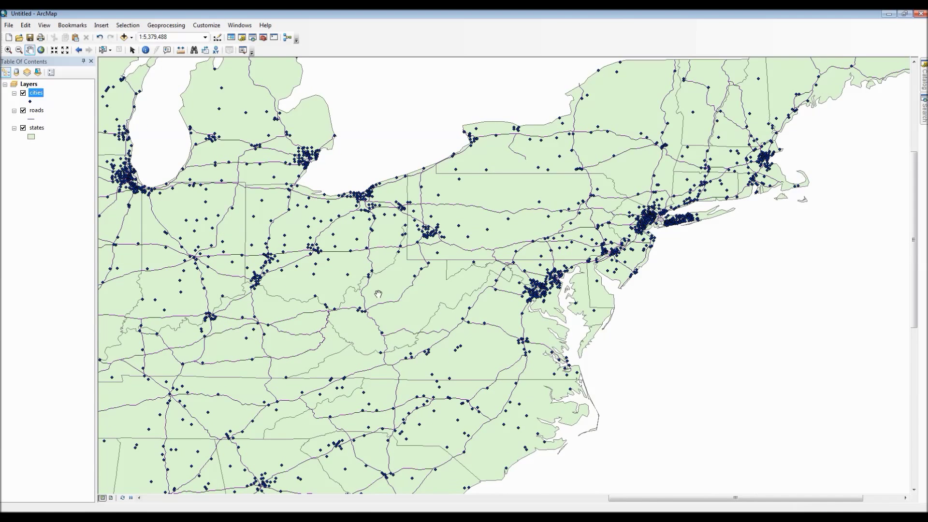
{"action": "left_click_drag", "start_coordinate": [550, 189], "coordinate": [280, 375]}
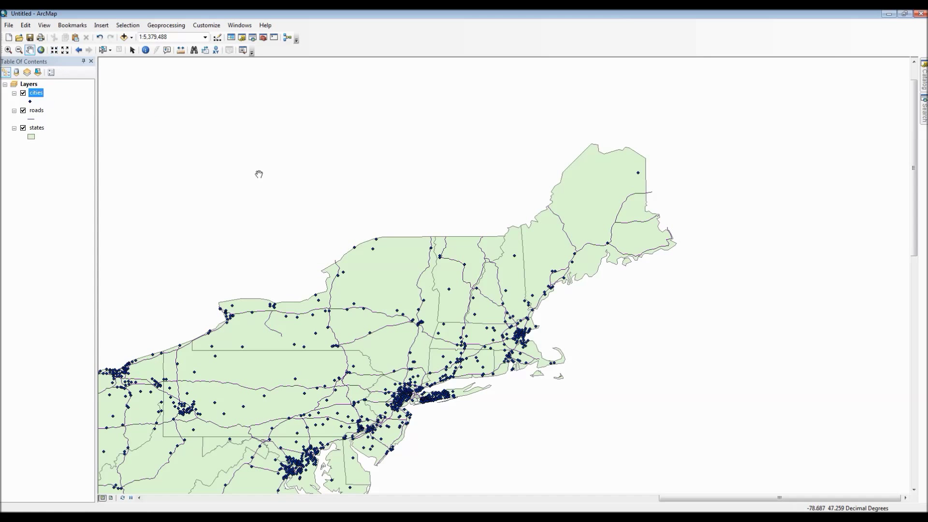
{"action": "left_click_drag", "start_coordinate": [380, 370], "coordinate": [474, 216]}
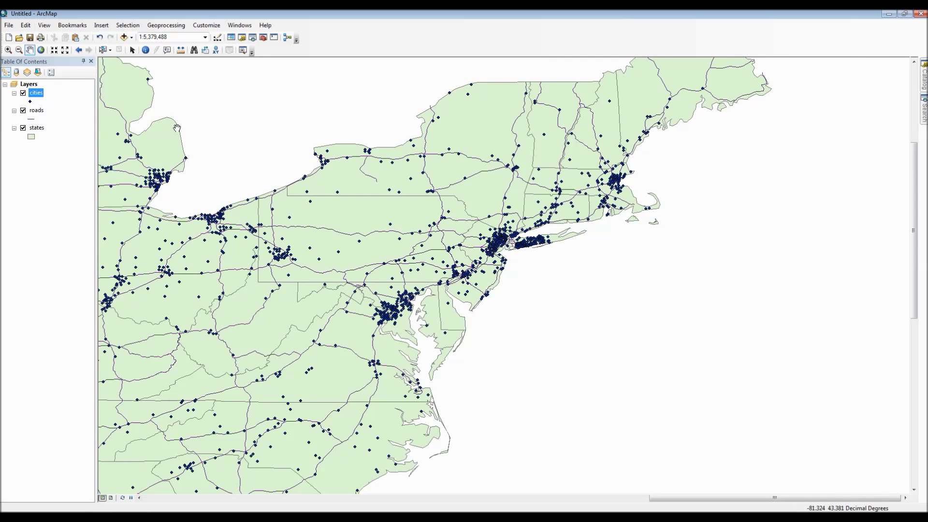
Step: Fixed-zoom in three times and out four times, then return to full extent at 1:15,960,892
{"action": "left_click", "coordinate": [53, 50]}
{"action": "left_click", "coordinate": [54, 51]}
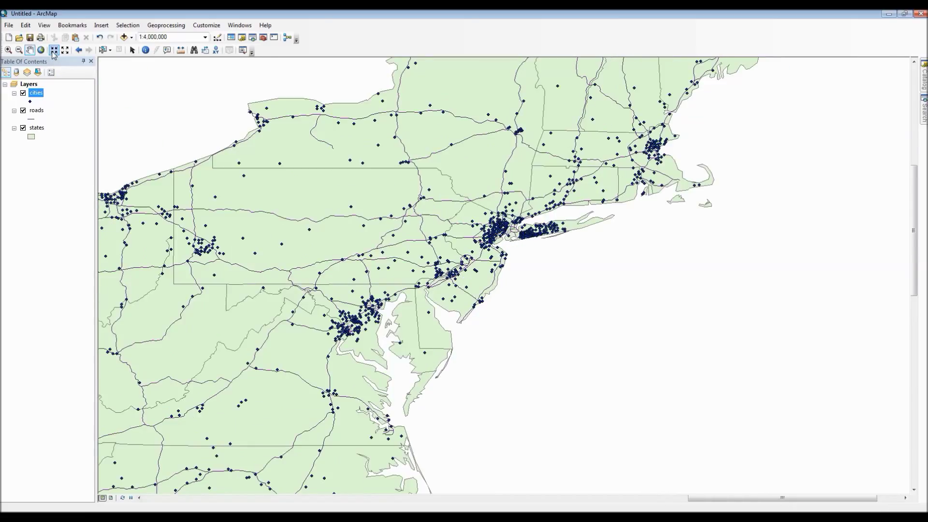
{"action": "left_click", "coordinate": [53, 51]}
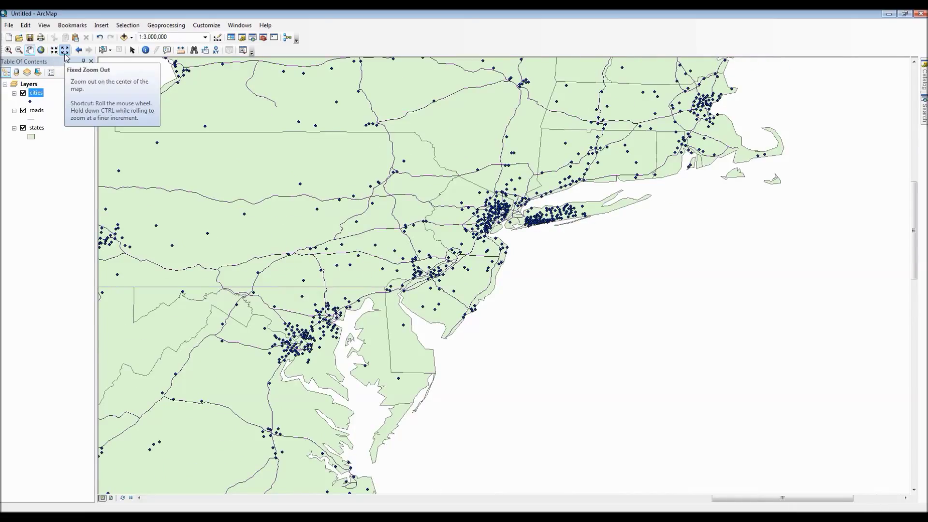
{"action": "left_click", "coordinate": [66, 55]}
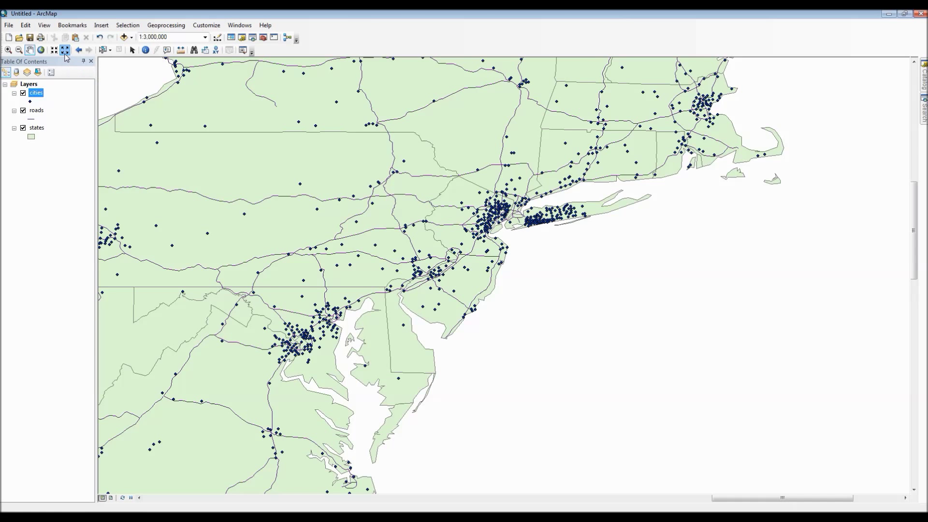
{"action": "left_click", "coordinate": [66, 55]}
{"action": "left_click", "coordinate": [66, 55]}
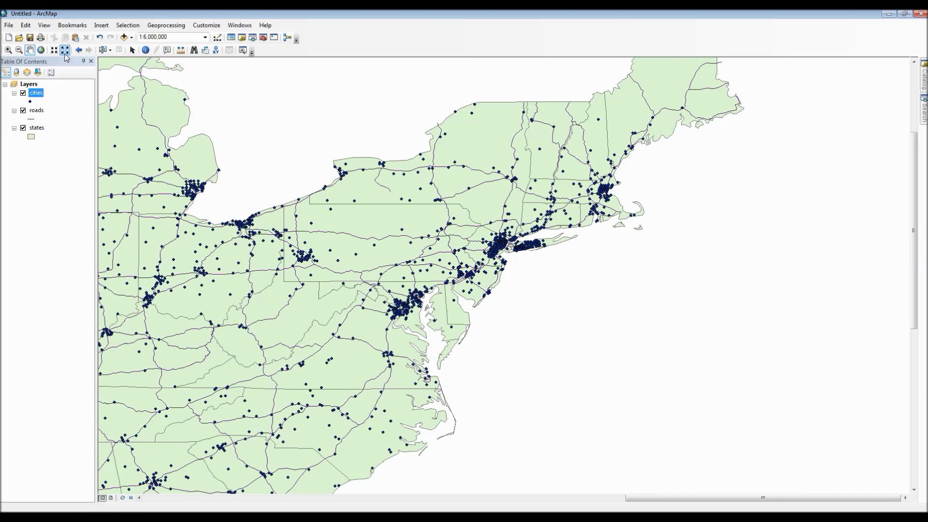
{"action": "left_click", "coordinate": [65, 55]}
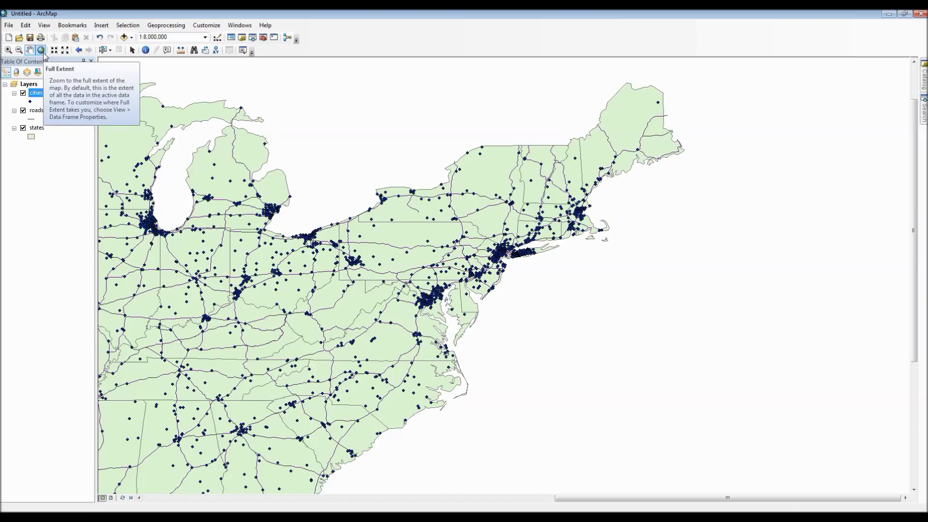
{"action": "left_click", "coordinate": [43, 53]}
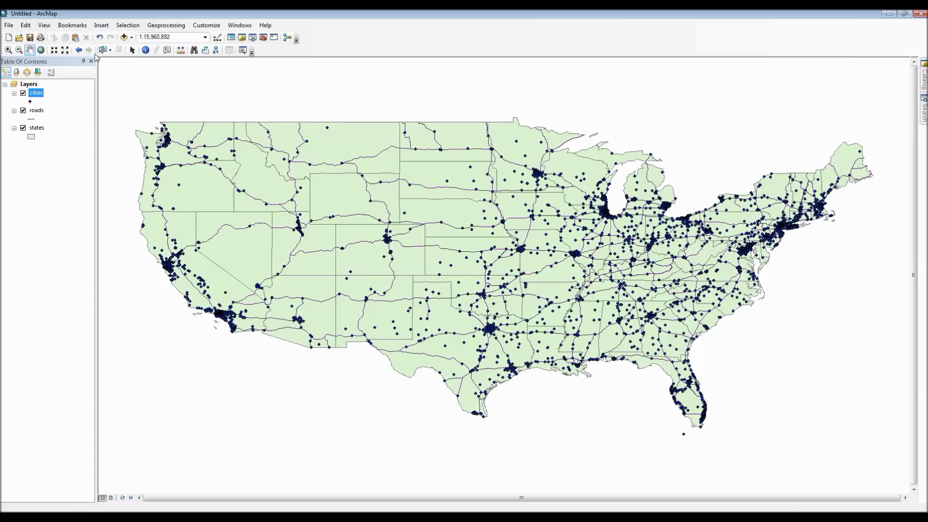
Step: Browse the Select Features and Add Data options, leaving feature selection as the active tool
{"action": "left_click", "coordinate": [110, 51]}
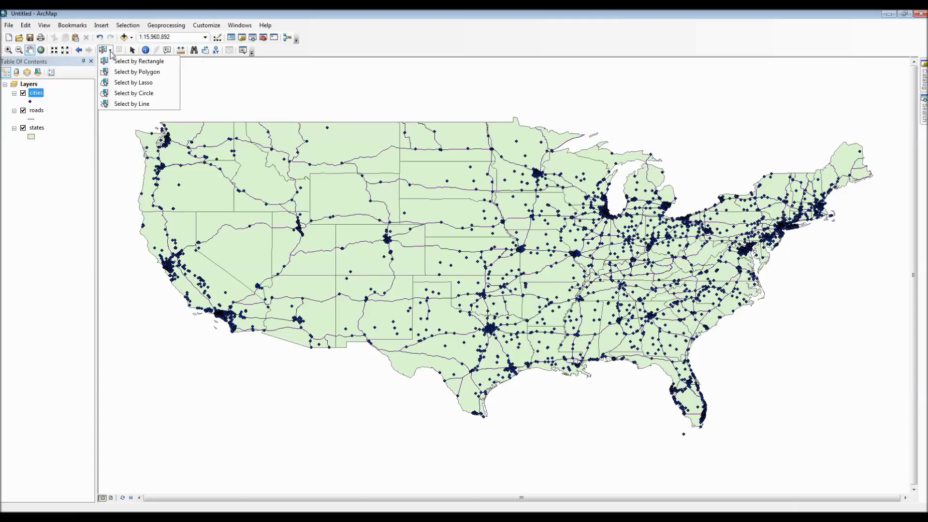
{"action": "left_click", "coordinate": [111, 54]}
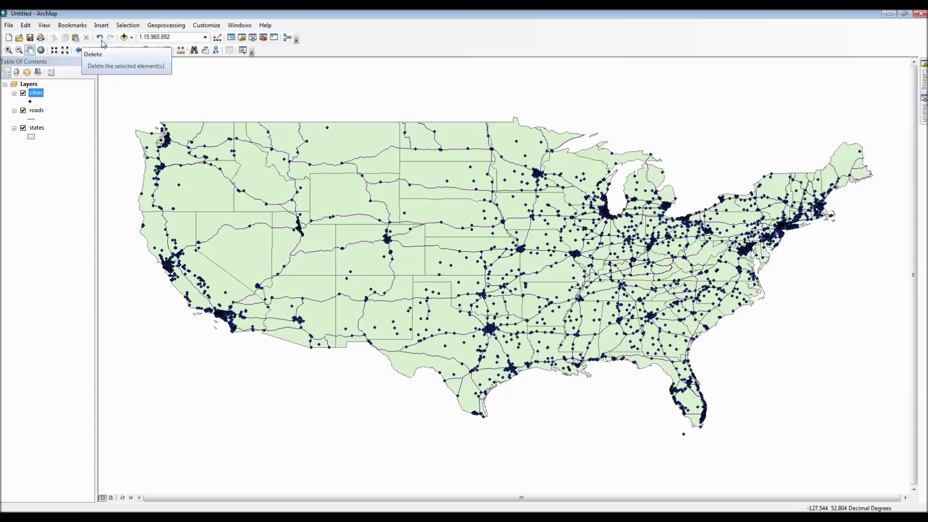
{"action": "left_click", "coordinate": [132, 38]}
{"action": "left_click", "coordinate": [132, 38]}
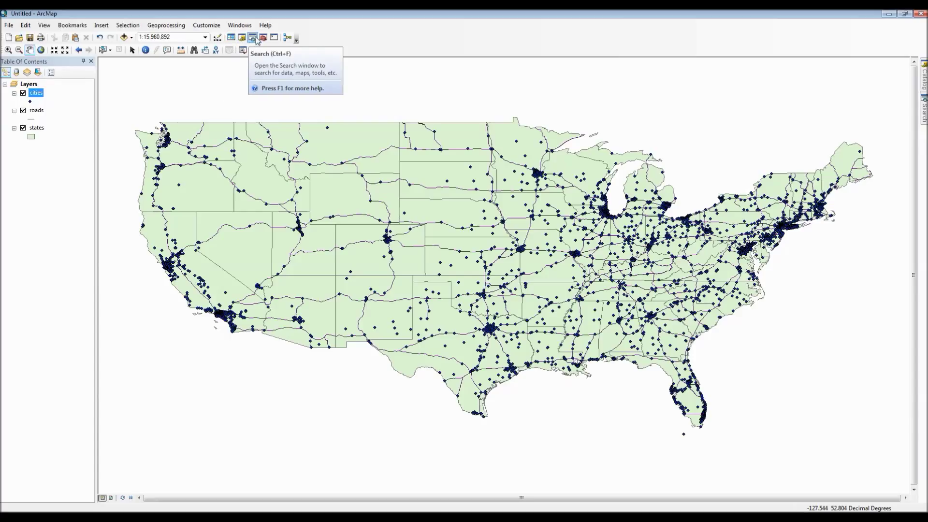
Step: Look over the toolbar list, then show the File menu commands
{"action": "right_click", "coordinate": [269, 41]}
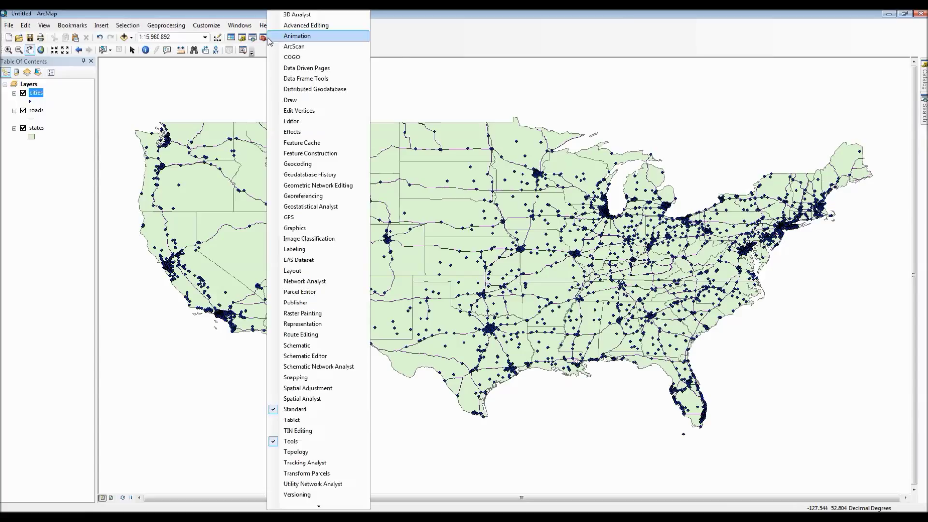
{"action": "left_click", "coordinate": [475, 42]}
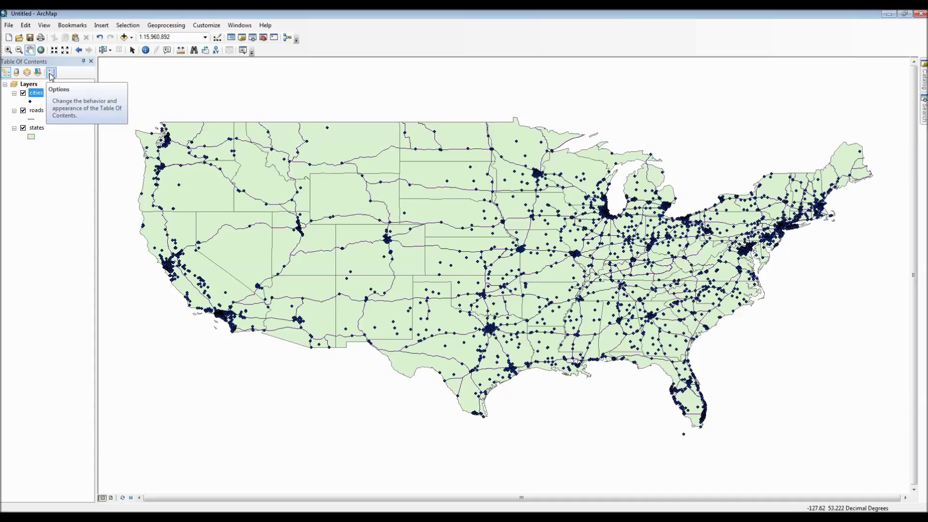
{"action": "left_click", "coordinate": [10, 25]}
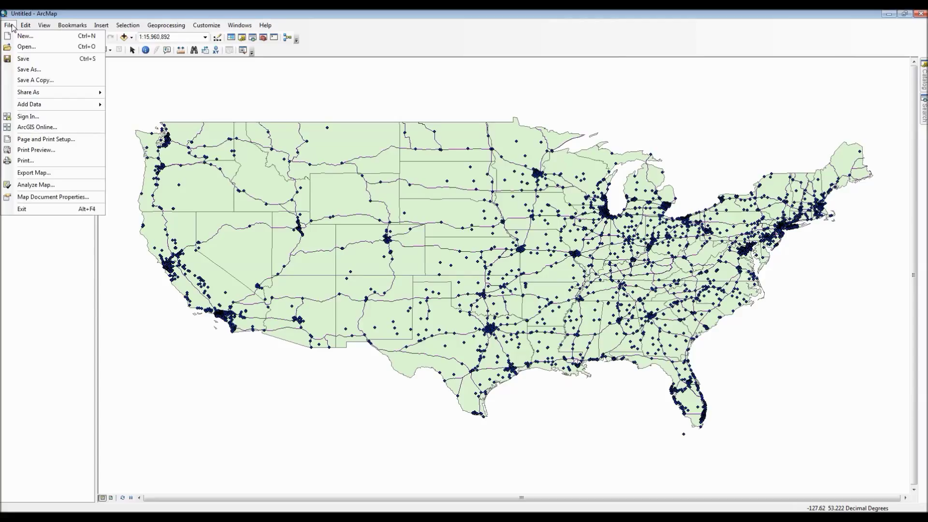
{"action": "mouse_move", "coordinate": [23, 26]}
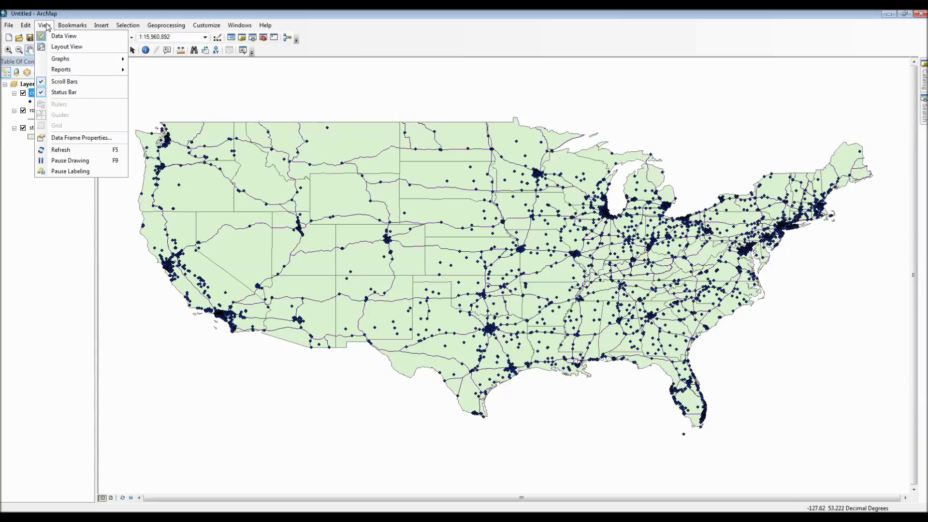
{"action": "mouse_move", "coordinate": [72, 27]}
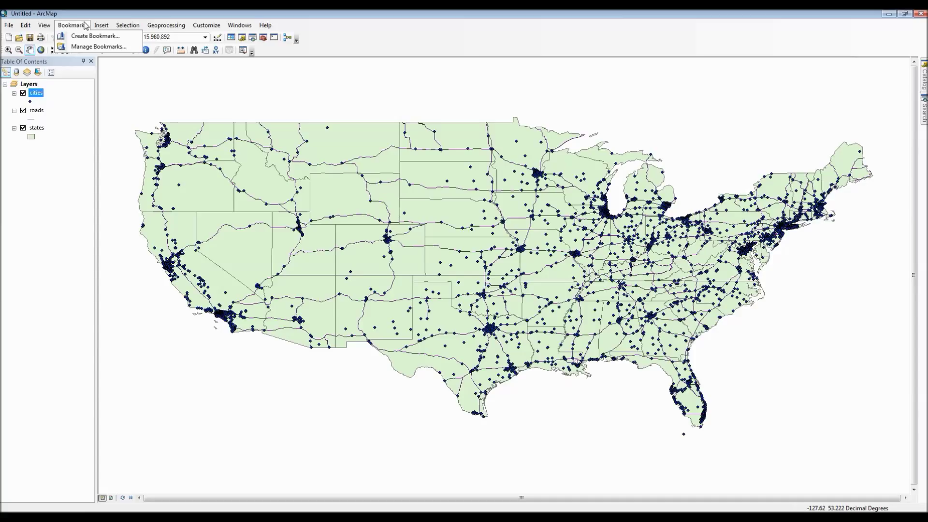
{"action": "mouse_move", "coordinate": [100, 26]}
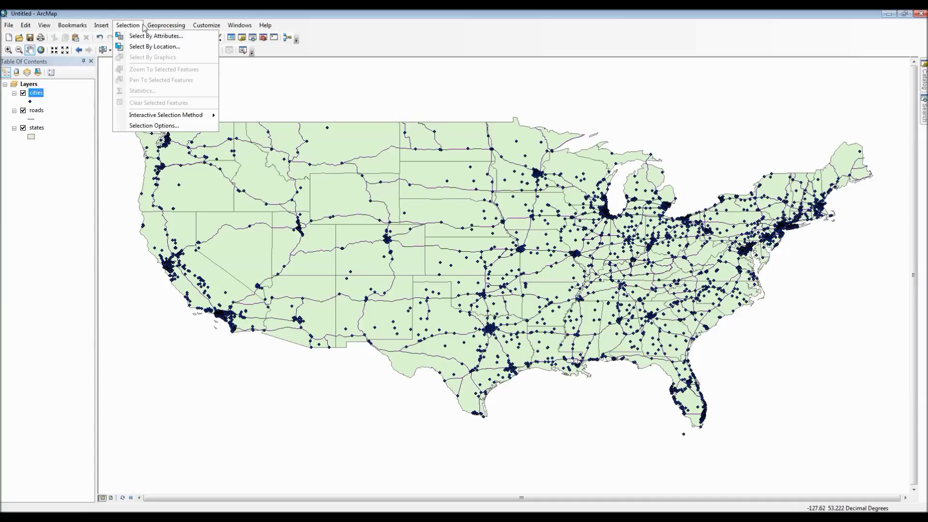
{"action": "mouse_move", "coordinate": [156, 28]}
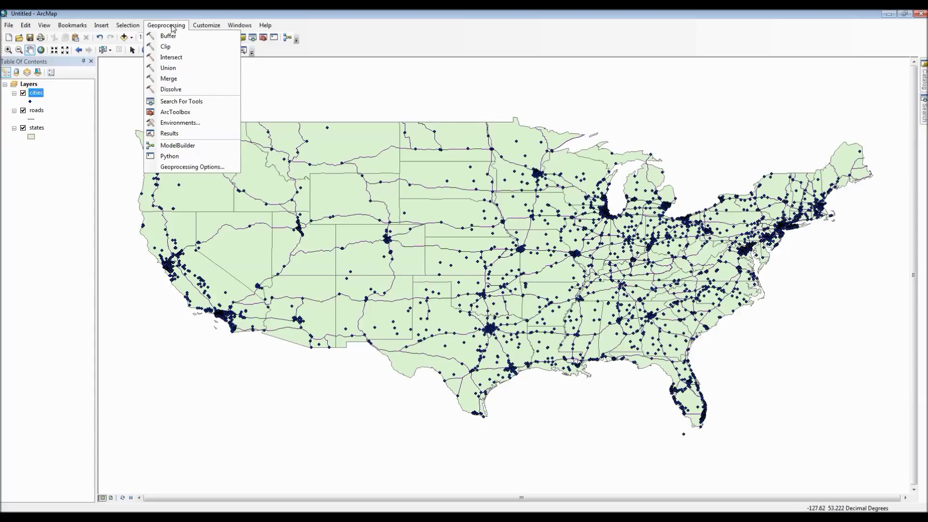
{"action": "mouse_move", "coordinate": [197, 28]}
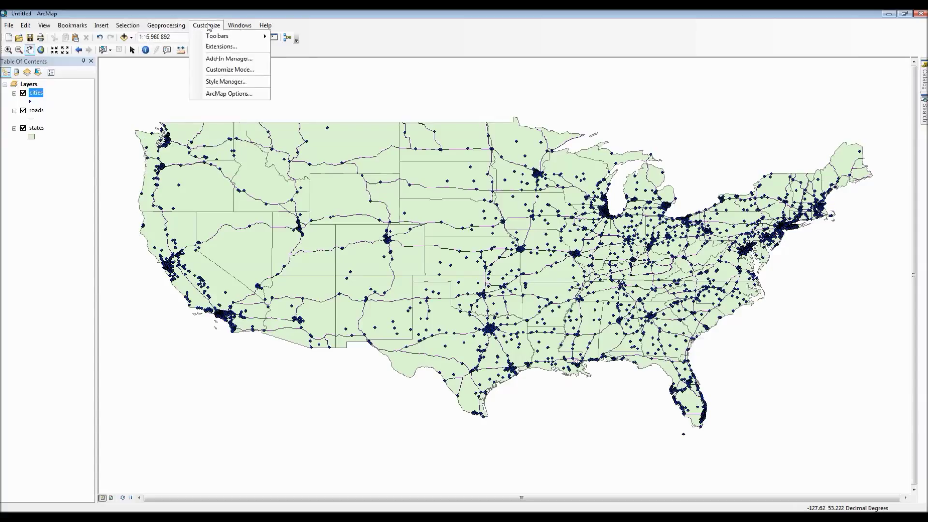
{"action": "mouse_move", "coordinate": [234, 29]}
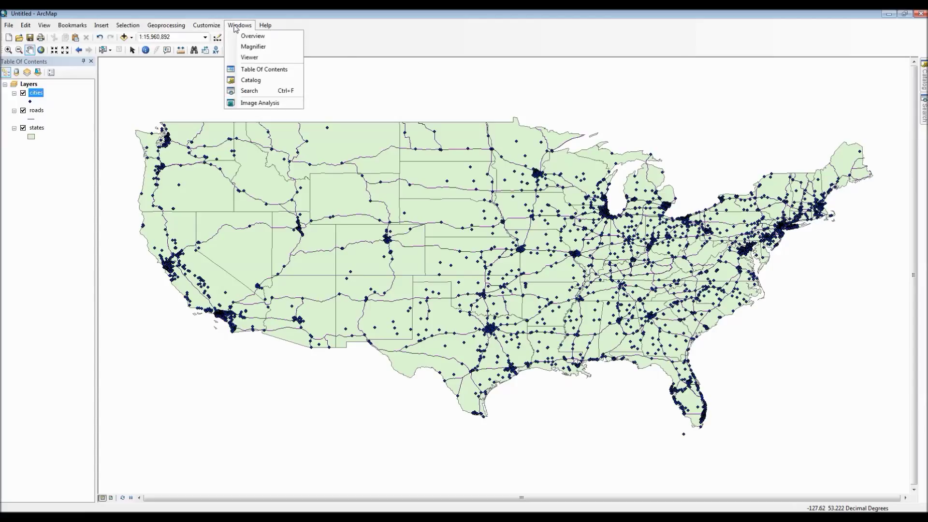
{"action": "mouse_move", "coordinate": [265, 27]}
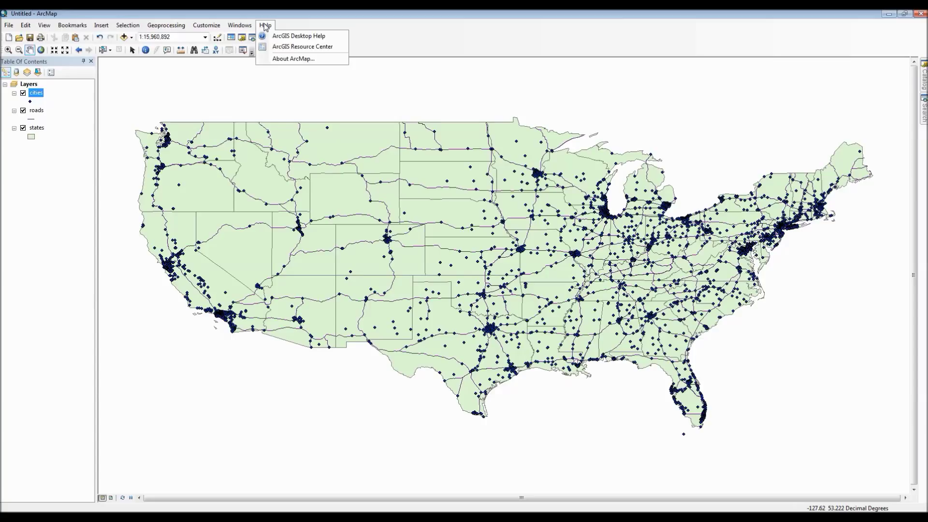
{"action": "left_click", "coordinate": [265, 25]}
{"action": "left_click", "coordinate": [9, 50]}
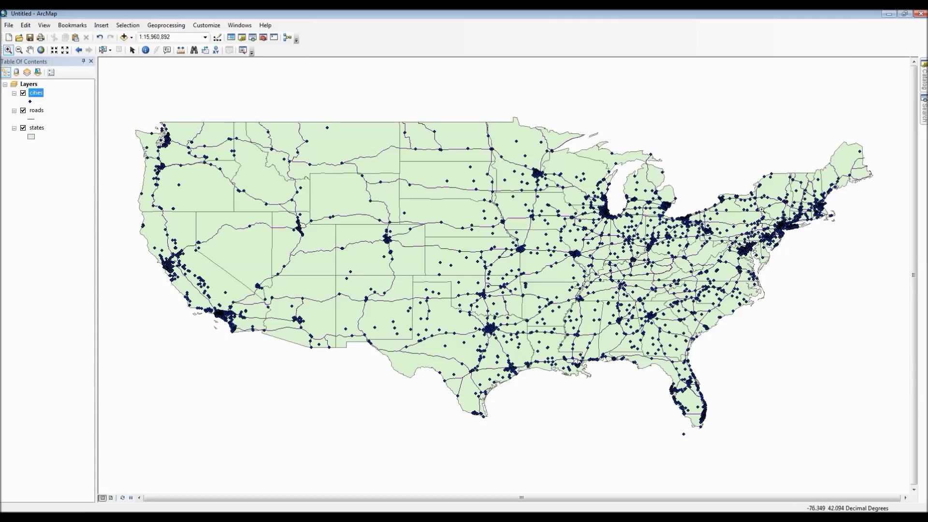
Step: Zoom in on southern New England and save that view as bookmark 'Massachusetts'
{"action": "left_click_drag", "start_coordinate": [779, 189], "coordinate": [850, 227]}
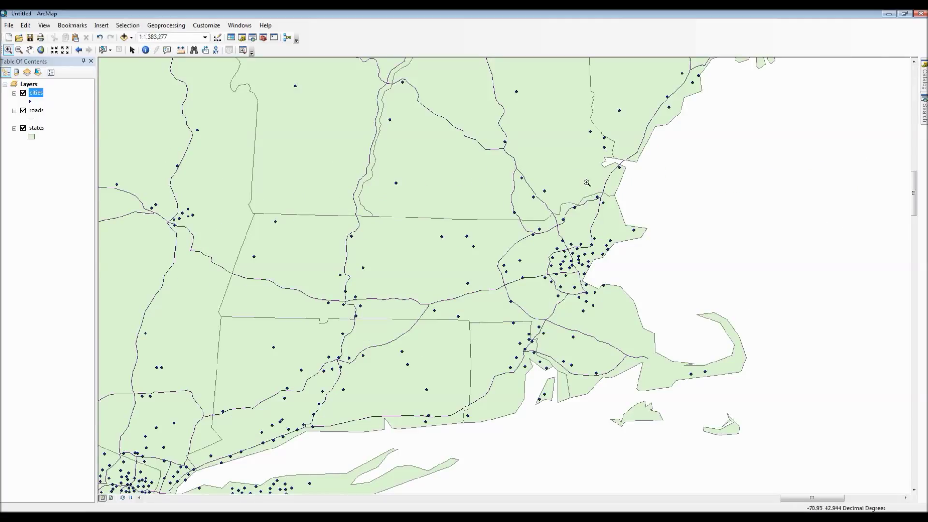
{"action": "left_click", "coordinate": [73, 26]}
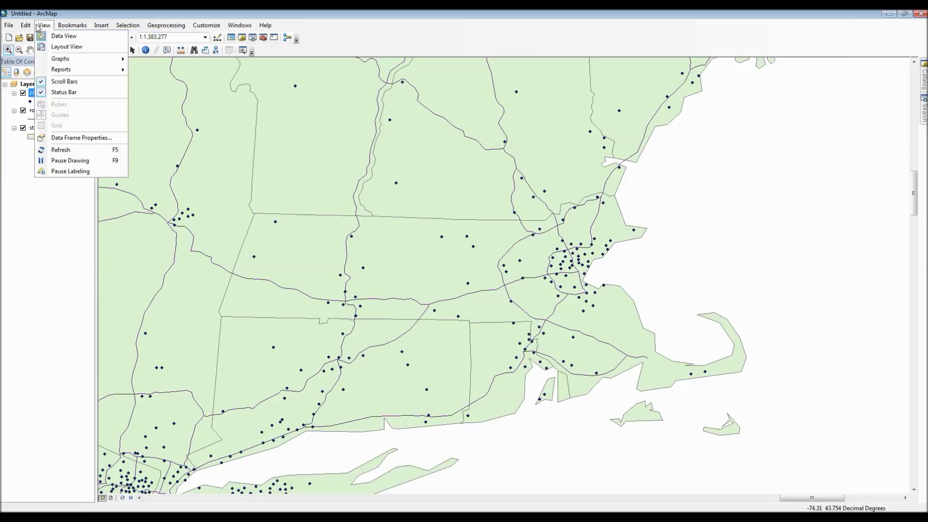
{"action": "mouse_move", "coordinate": [71, 27]}
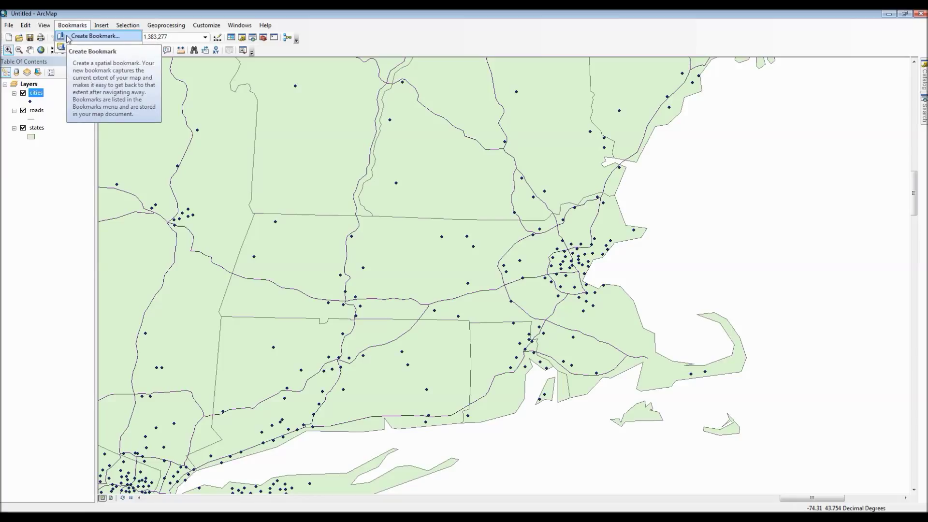
{"action": "left_click", "coordinate": [67, 37]}
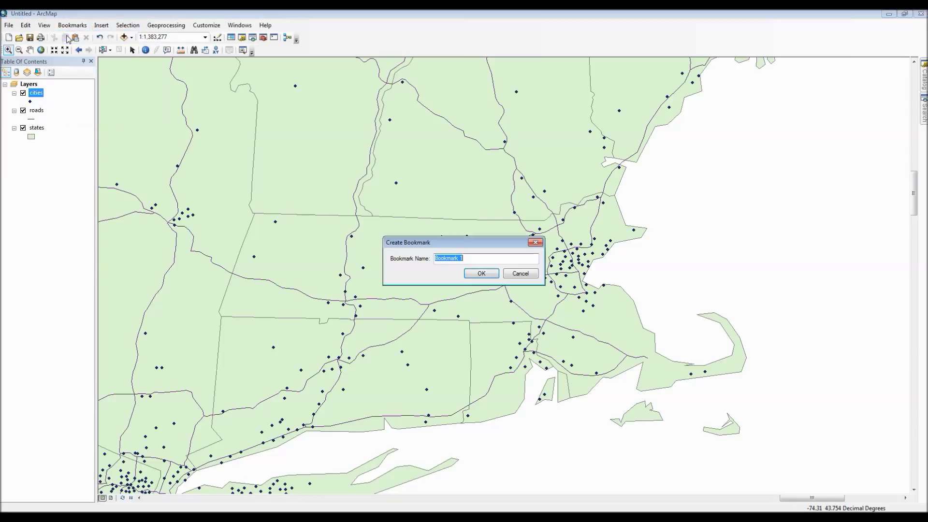
{"action": "type", "text": "Massachusetts"}
{"action": "left_click", "coordinate": [473, 274]}
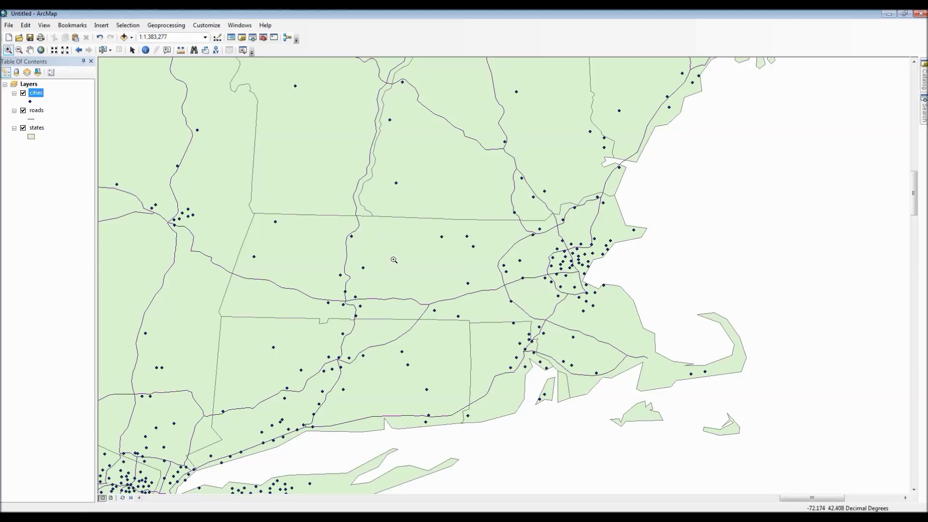
Step: Go to full extent, jump to the Massachusetts bookmark, then return to full extent
{"action": "left_click", "coordinate": [42, 50]}
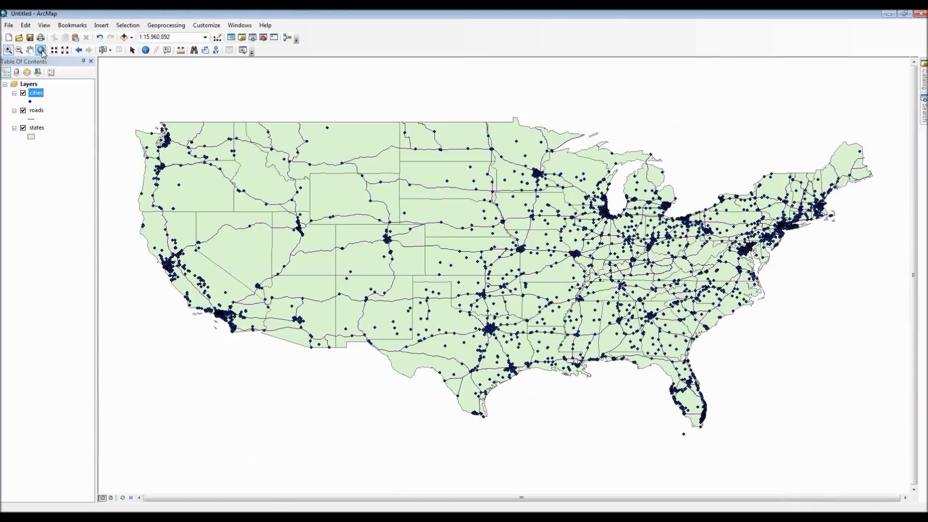
{"action": "left_click", "coordinate": [71, 27]}
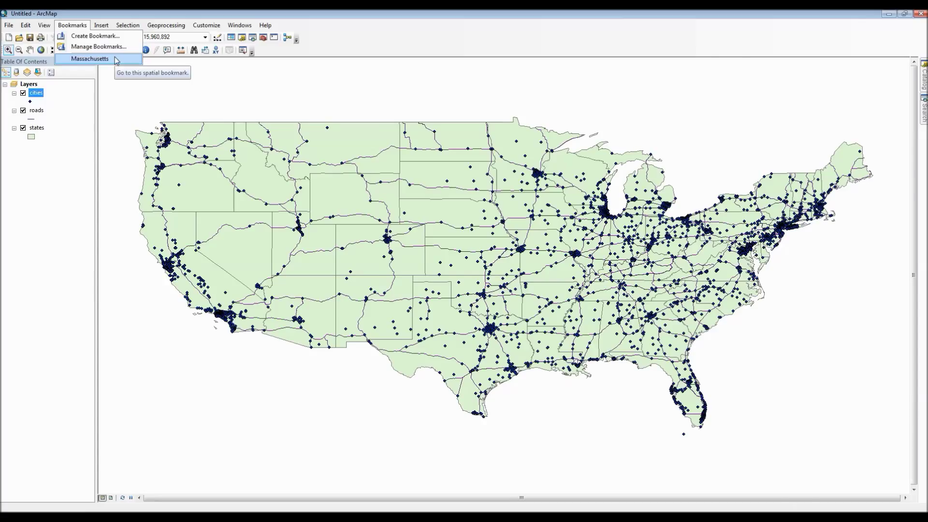
{"action": "left_click", "coordinate": [90, 59]}
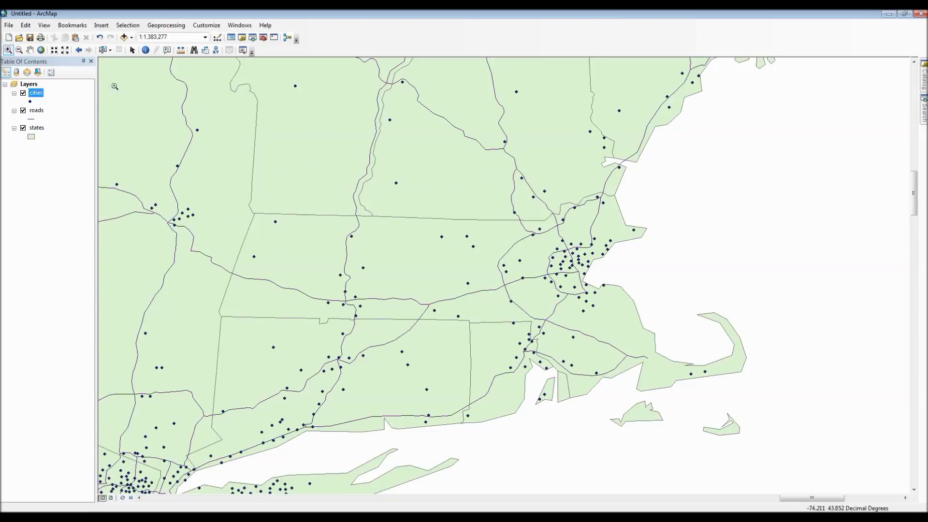
{"action": "left_click", "coordinate": [41, 50]}
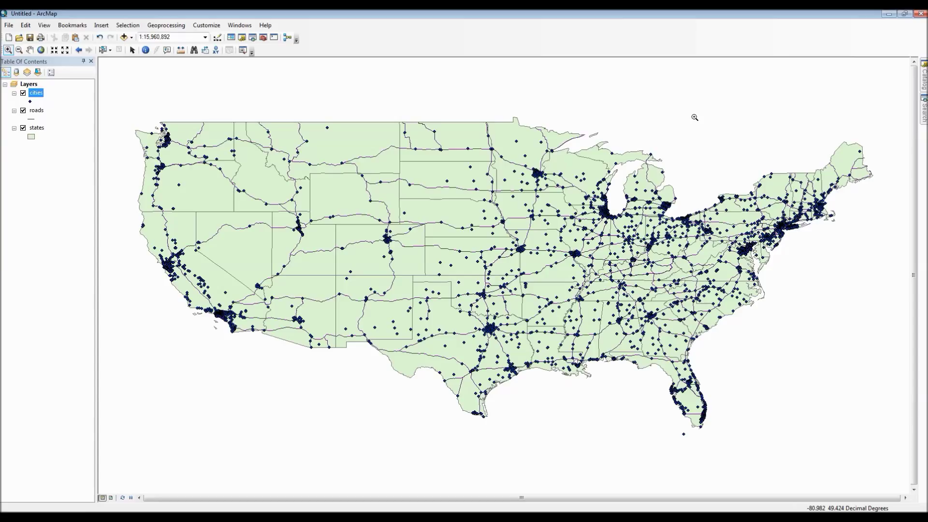
Step: Turn on the Draw toolbar, dock it, then undock it as a floating window
{"action": "right_click", "coordinate": [511, 47]}
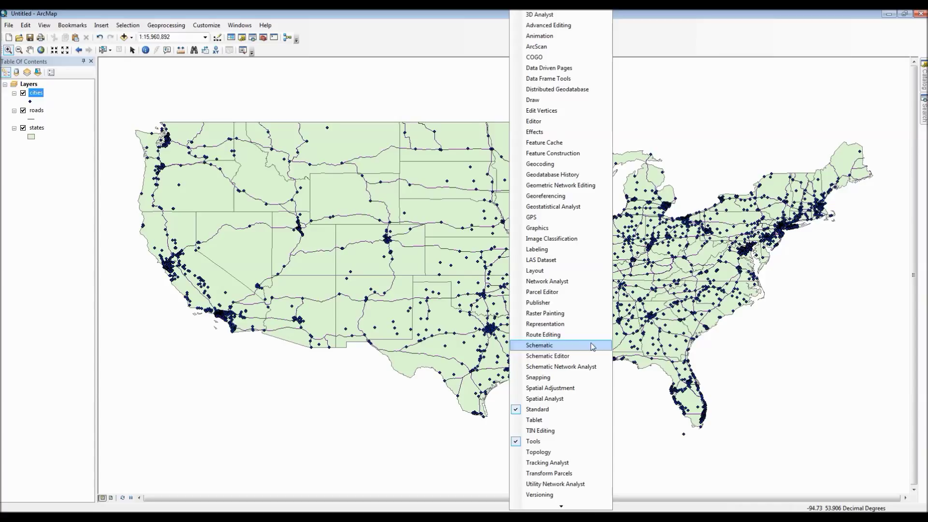
{"action": "scroll", "coordinate": [592, 346], "scroll_direction": "down", "scroll_amount": 1}
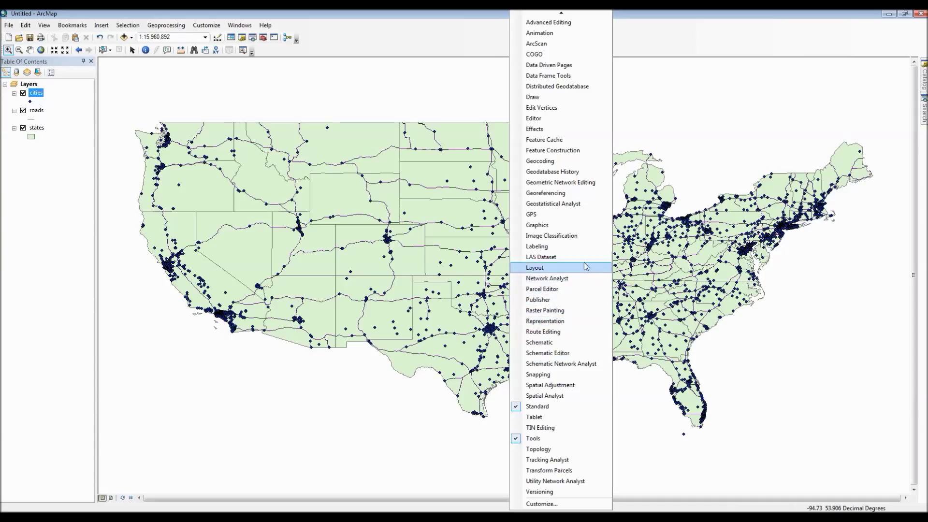
{"action": "left_click", "coordinate": [566, 103]}
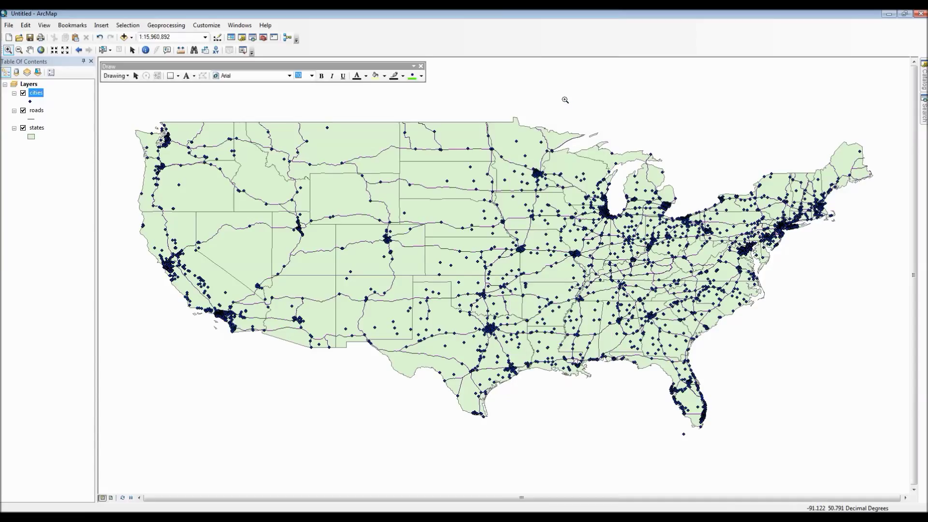
{"action": "mouse_move", "coordinate": [348, 69]}
{"action": "left_mouse_down"}
{"action": "mouse_move", "coordinate": [424, 65]}
{"action": "mouse_move", "coordinate": [472, 125]}
{"action": "mouse_move", "coordinate": [464, 88]}
{"action": "mouse_move", "coordinate": [381, 89]}
{"action": "mouse_move", "coordinate": [316, 151]}
{"action": "mouse_move", "coordinate": [97, 207]}
{"action": "mouse_move", "coordinate": [305, 502]}
{"action": "mouse_move", "coordinate": [307, 476]}
{"action": "mouse_move", "coordinate": [539, 340]}
{"action": "mouse_move", "coordinate": [810, 215]}
{"action": "mouse_move", "coordinate": [876, 198]}
{"action": "mouse_move", "coordinate": [792, 87]}
{"action": "mouse_move", "coordinate": [785, 45]}
{"action": "mouse_move", "coordinate": [473, 51]}
{"action": "left_mouse_up"}
{"action": "right_click", "coordinate": [557, 50]}
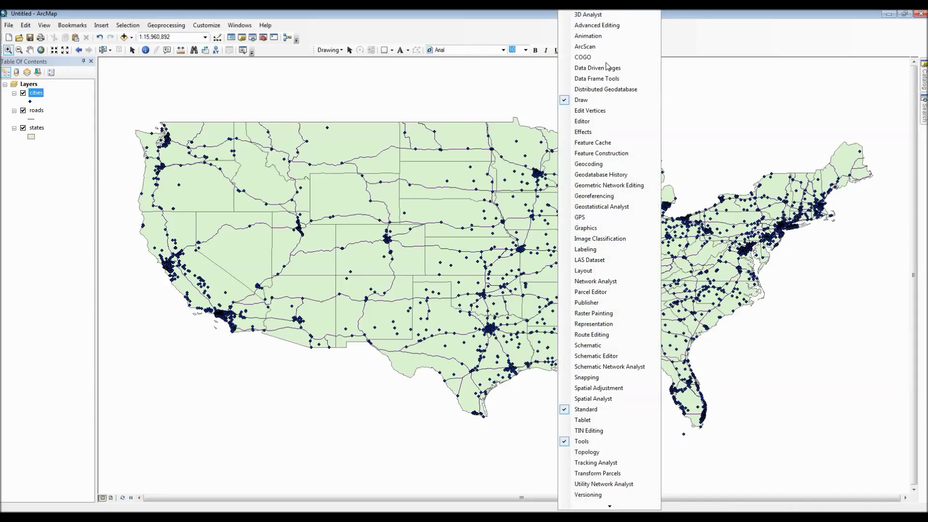
{"action": "left_click", "coordinate": [456, 23]}
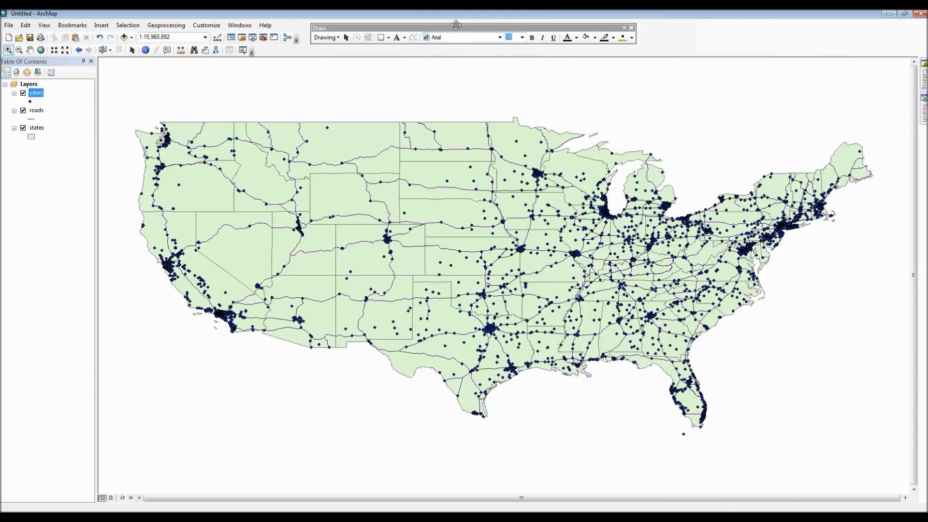